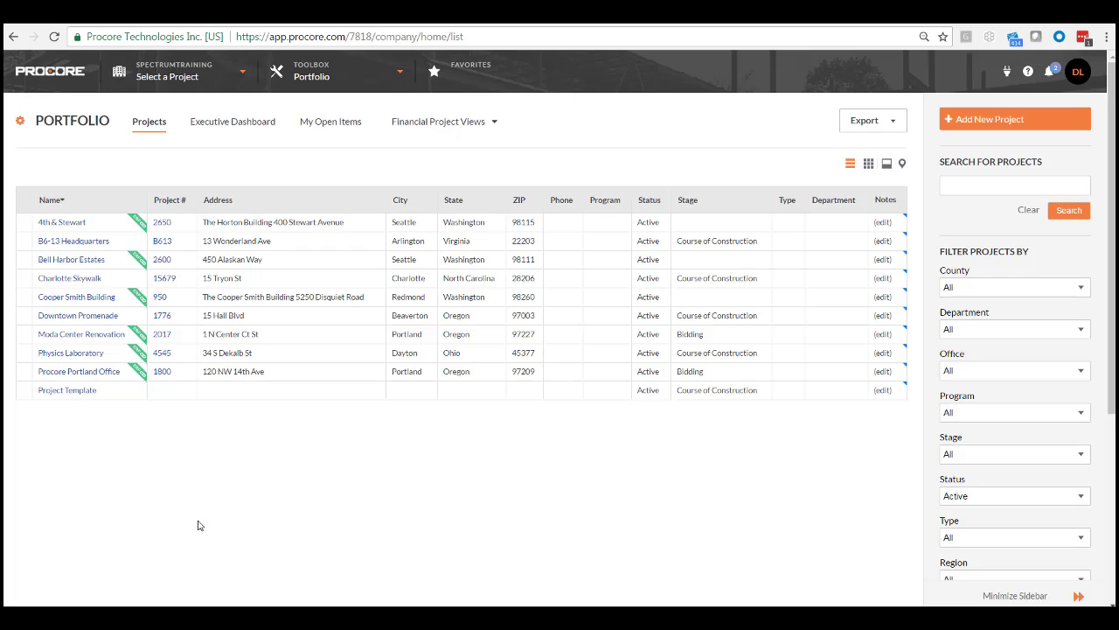
From the ERP Integrations jobs list, add the Bonneville Dam Demolition job to Procore with the Project Template applied
click(370, 75)
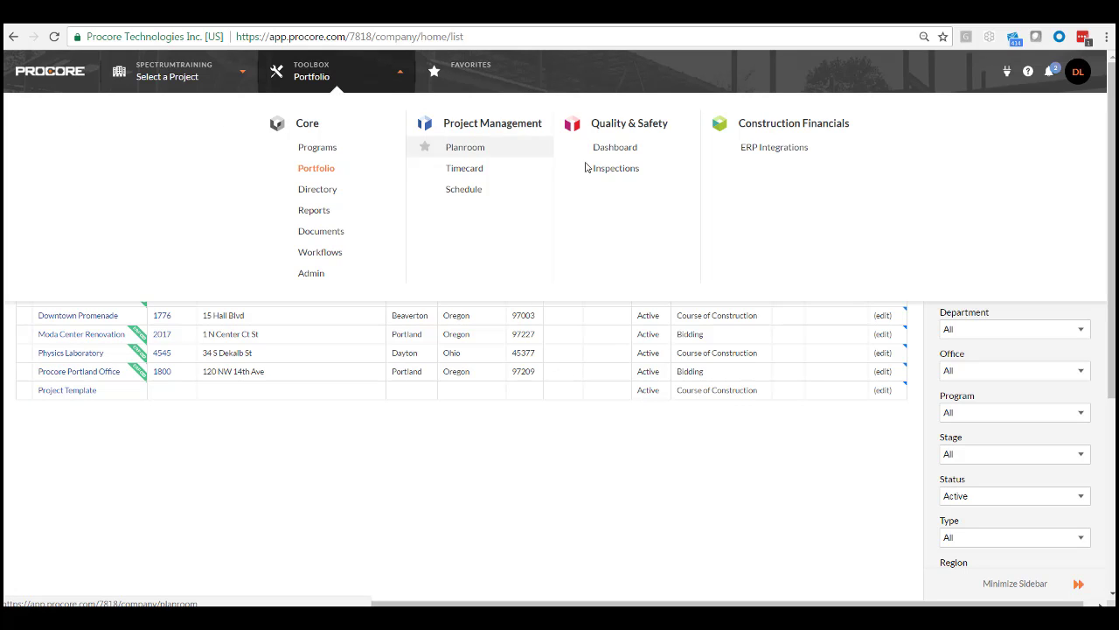
click(770, 151)
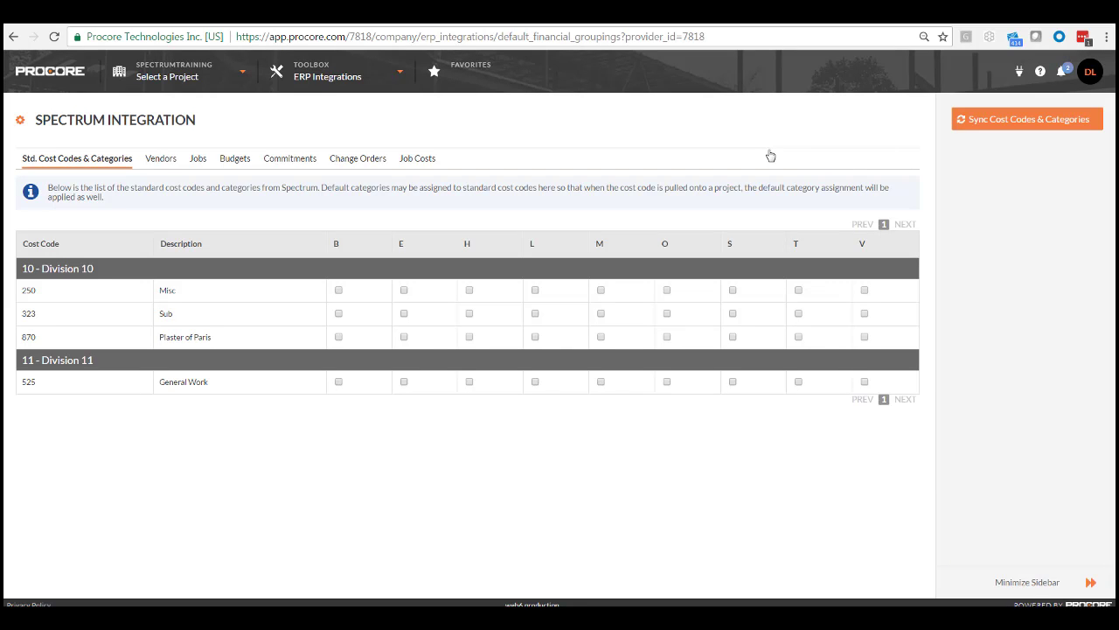
click(198, 161)
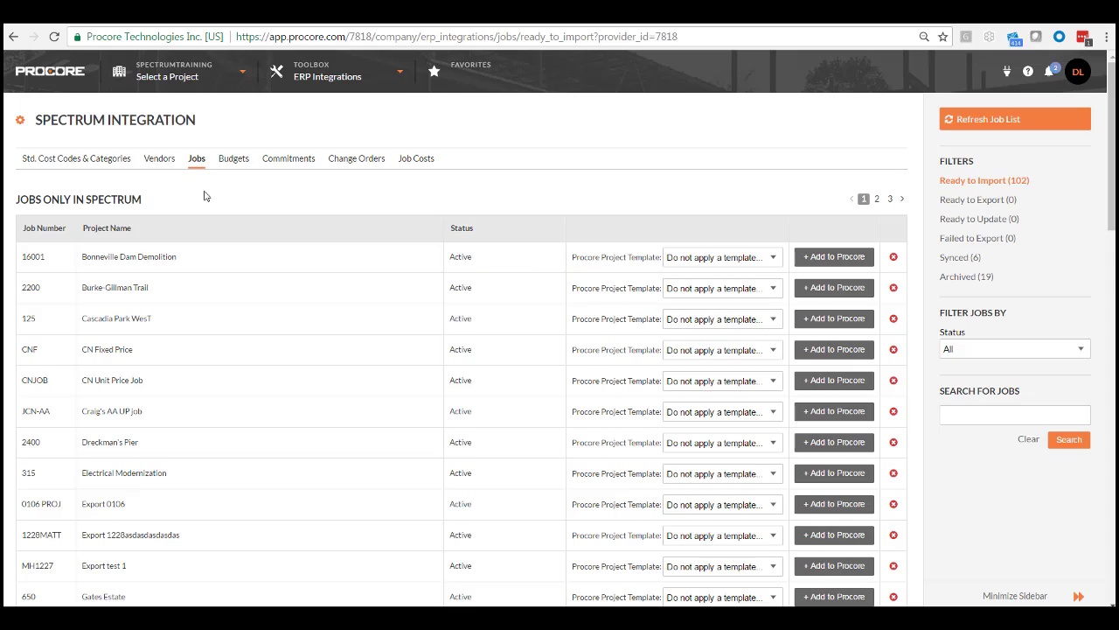
click(770, 256)
click(740, 284)
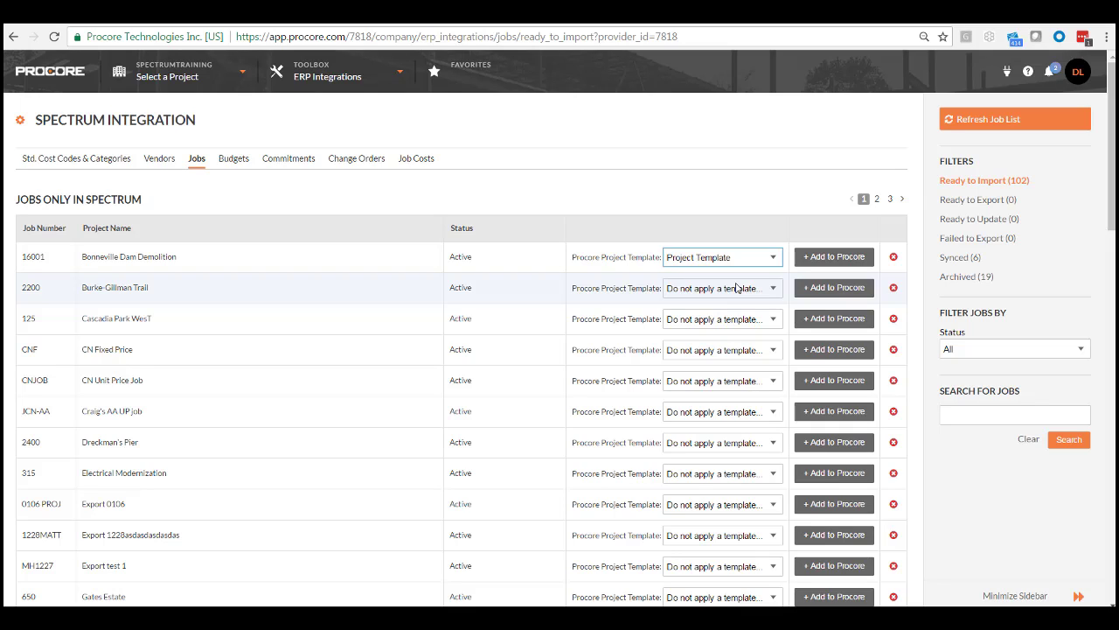
click(820, 256)
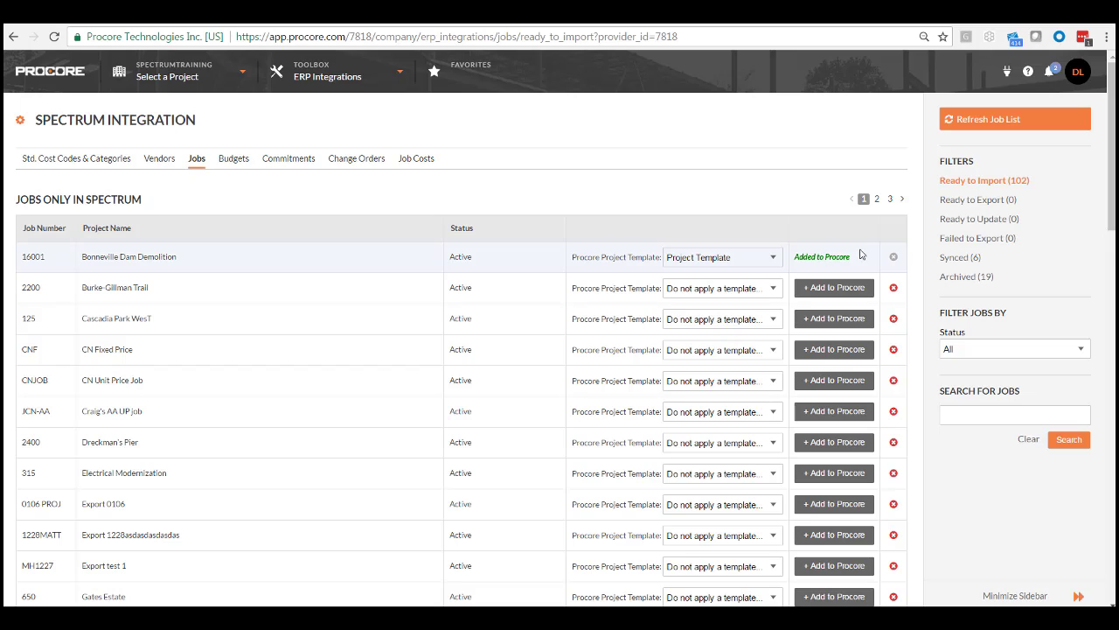
Review the synced jobs list and check the company portfolio for the imported Bonneville Dam Demolition project
click(960, 257)
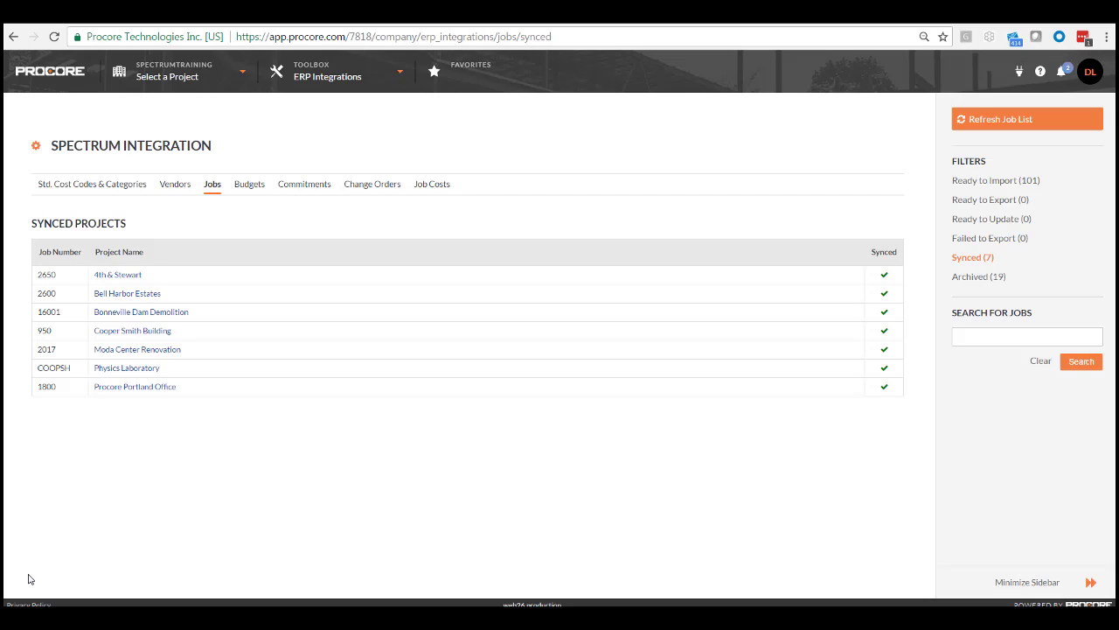
click(51, 76)
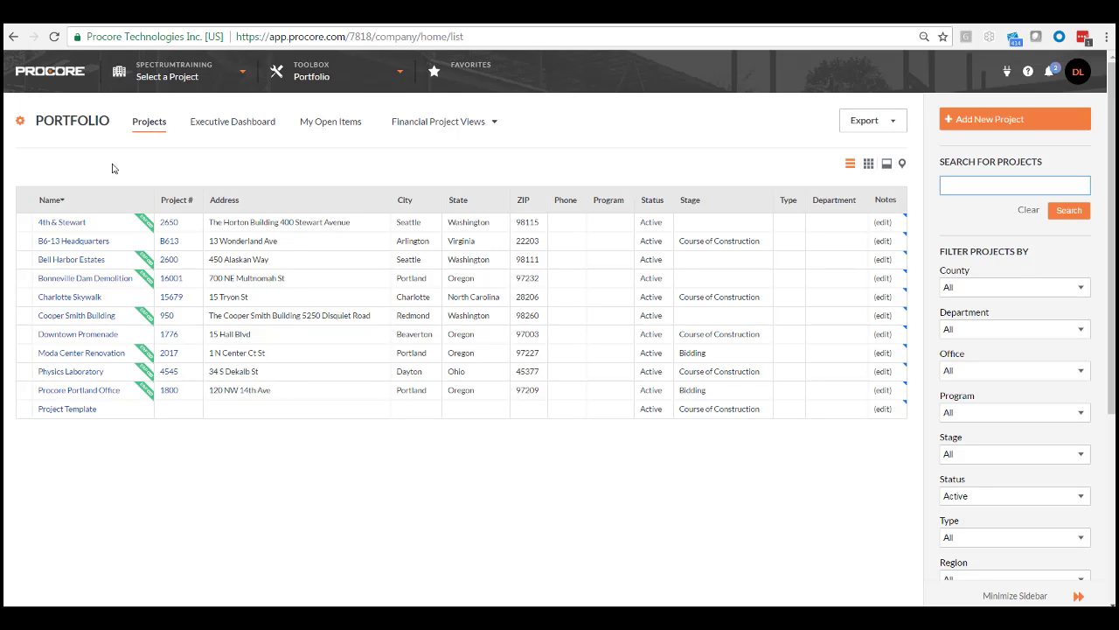
click(122, 169)
Open the Downtown Promenade project's admin settings and check whether it can be sent to ERP
click(88, 334)
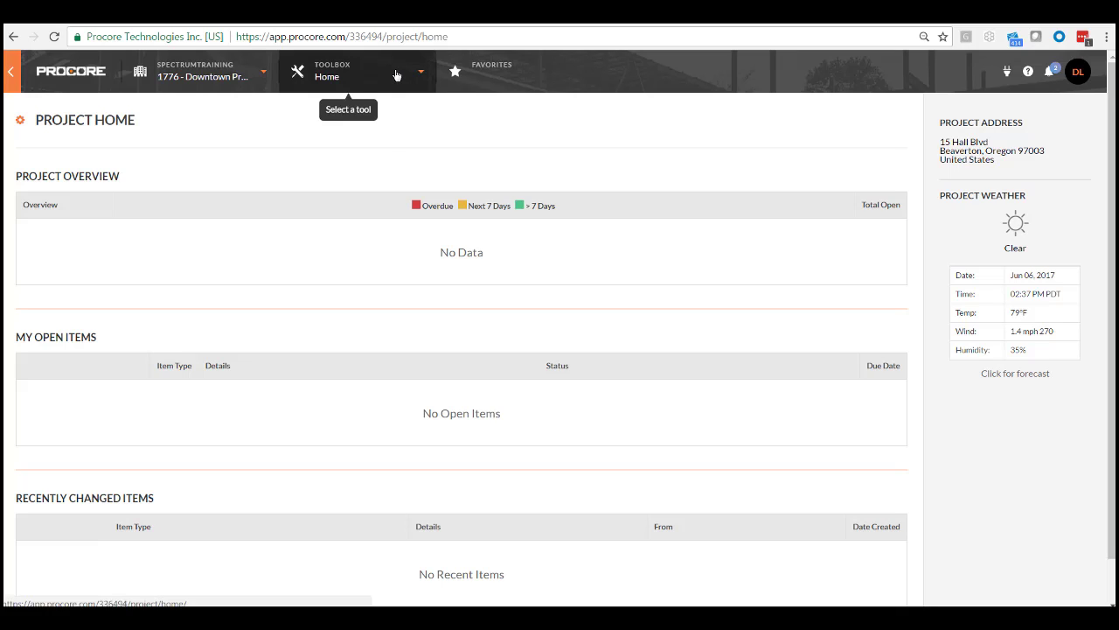
click(396, 75)
click(311, 211)
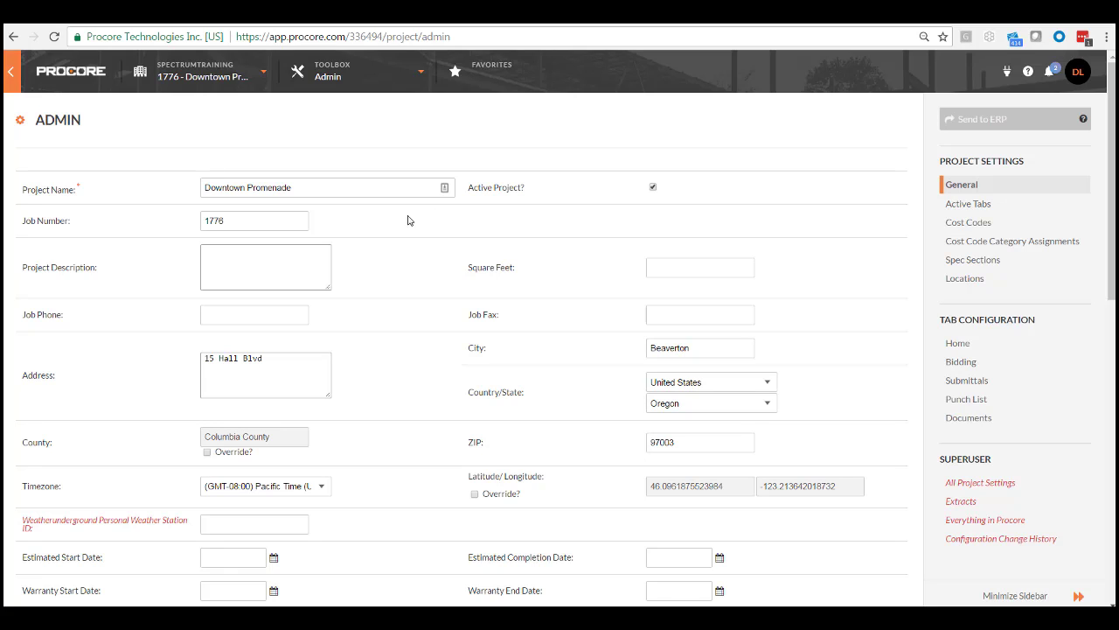
mouse_move(979, 127)
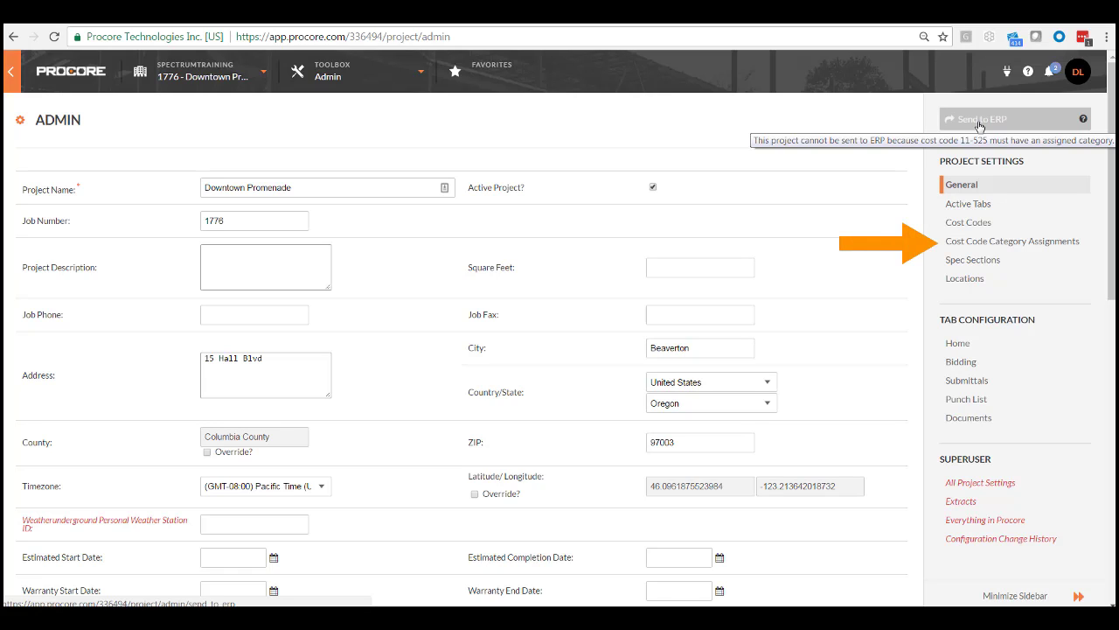
Assign category O to cost code 525 General Work in Division 11, save, and send the project to ERP
click(1003, 242)
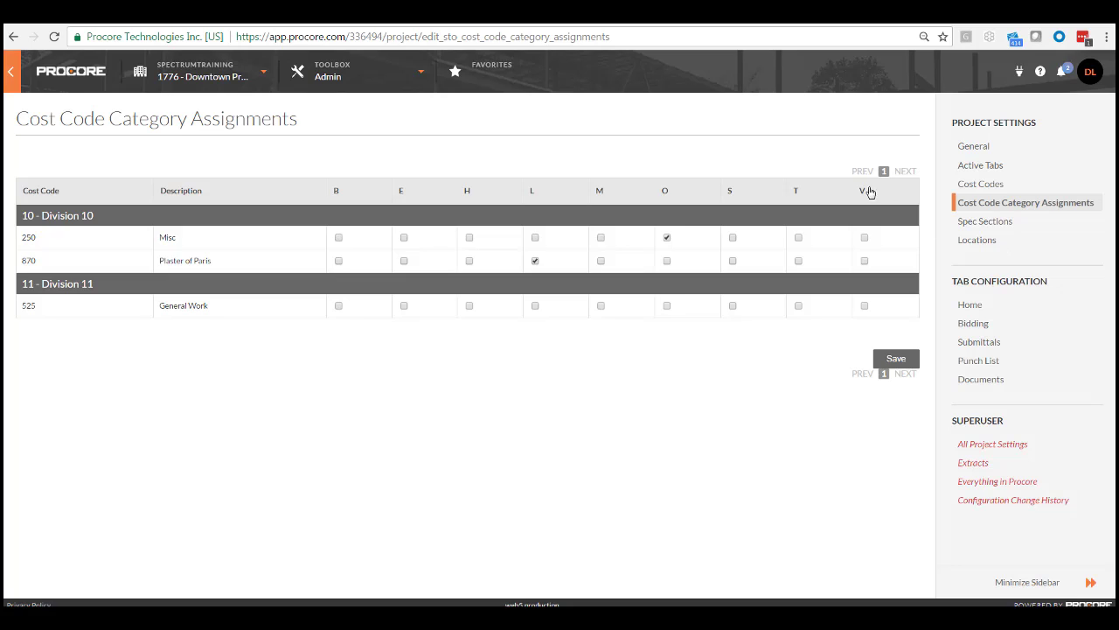
click(667, 308)
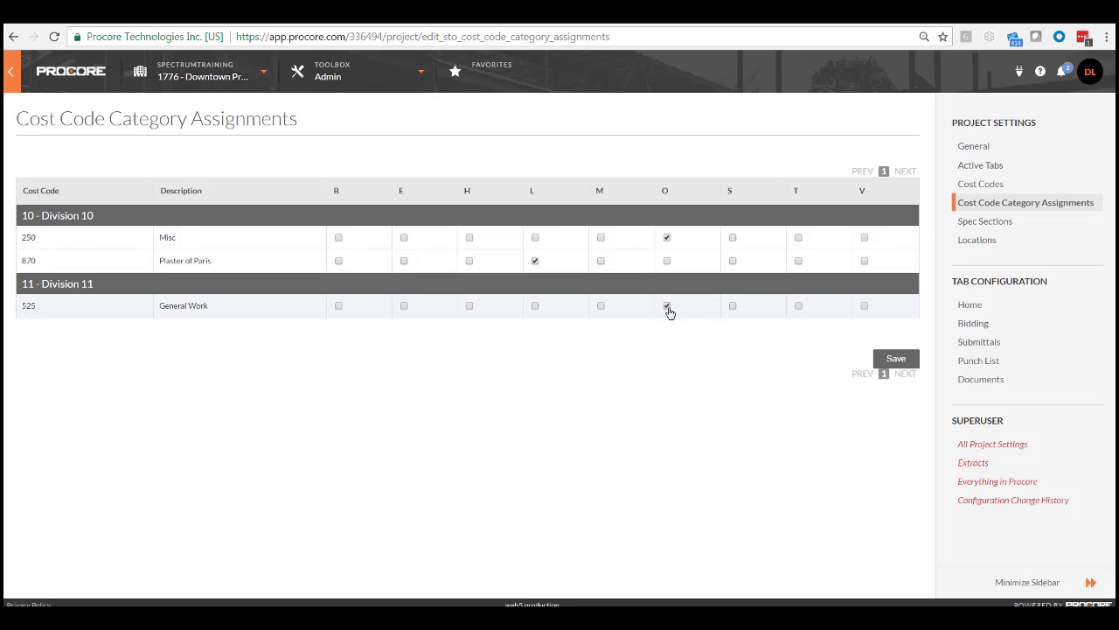
click(900, 360)
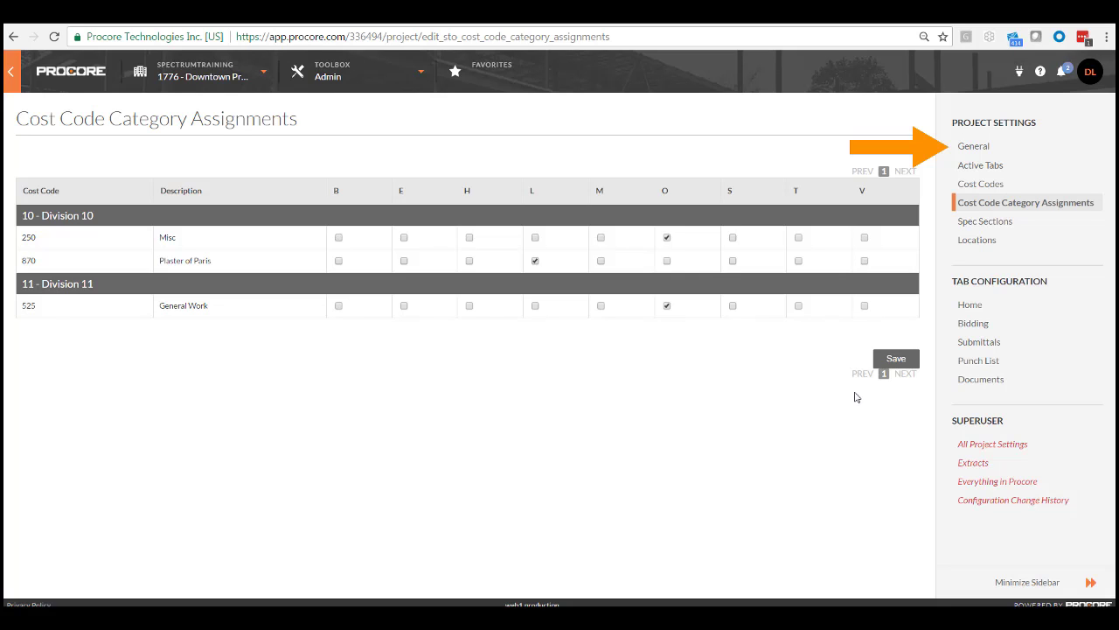
click(978, 147)
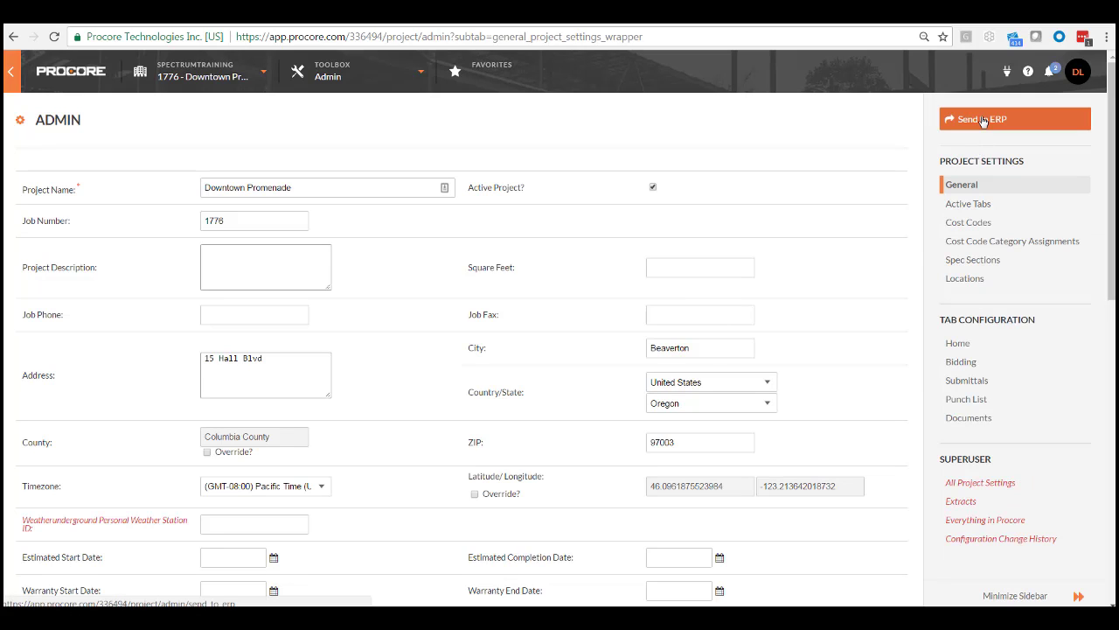
click(982, 121)
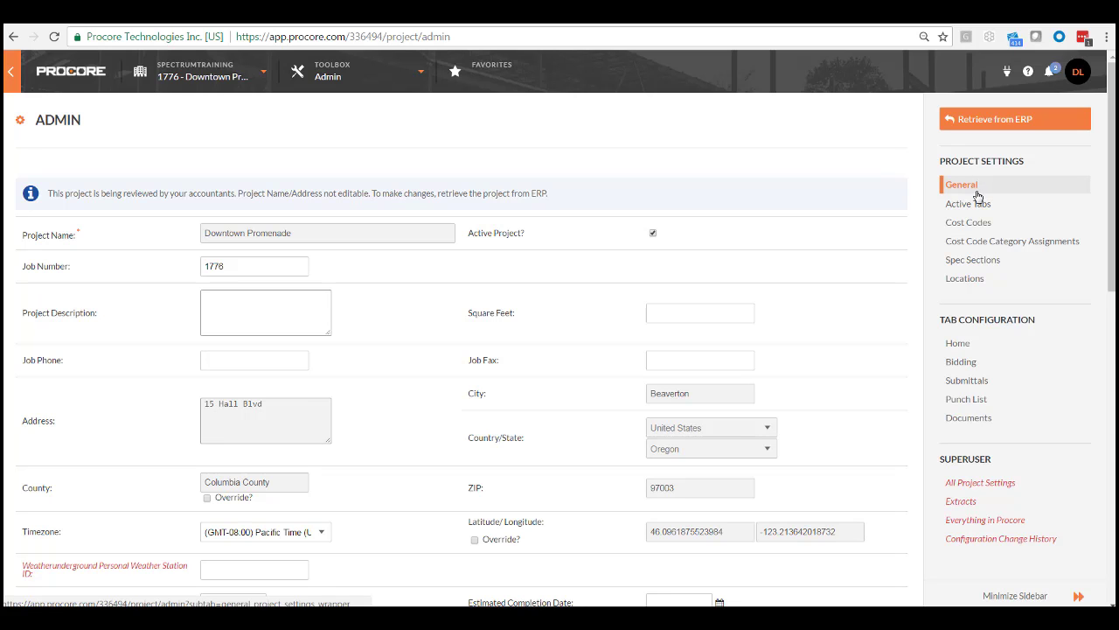
Return to the company level and open the ERP Integrations list of jobs ready to export
click(11, 71)
click(354, 76)
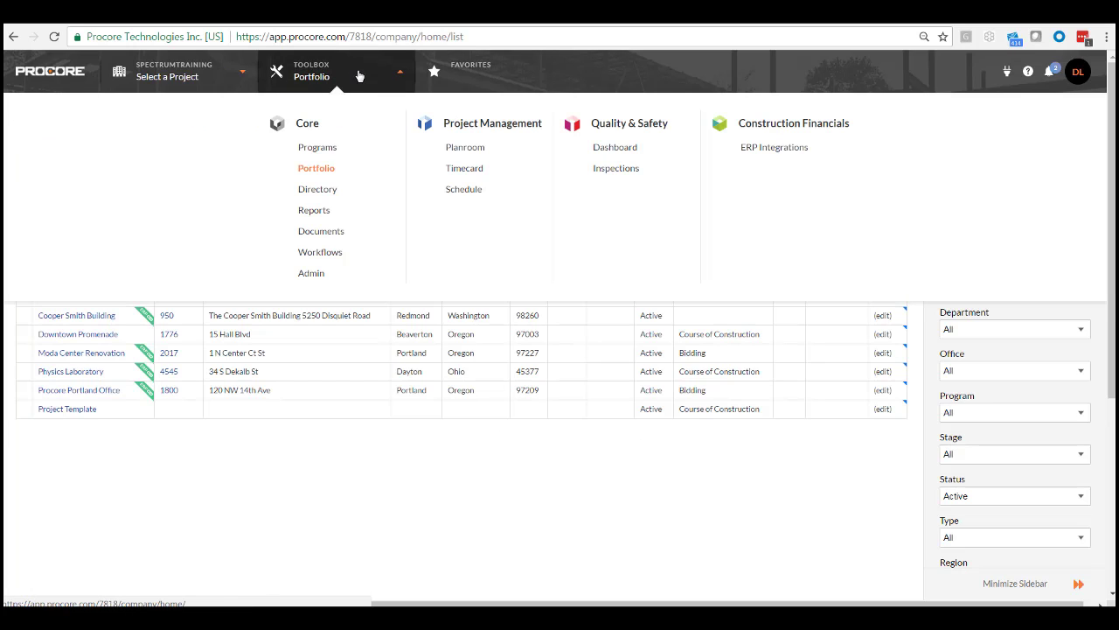
click(784, 151)
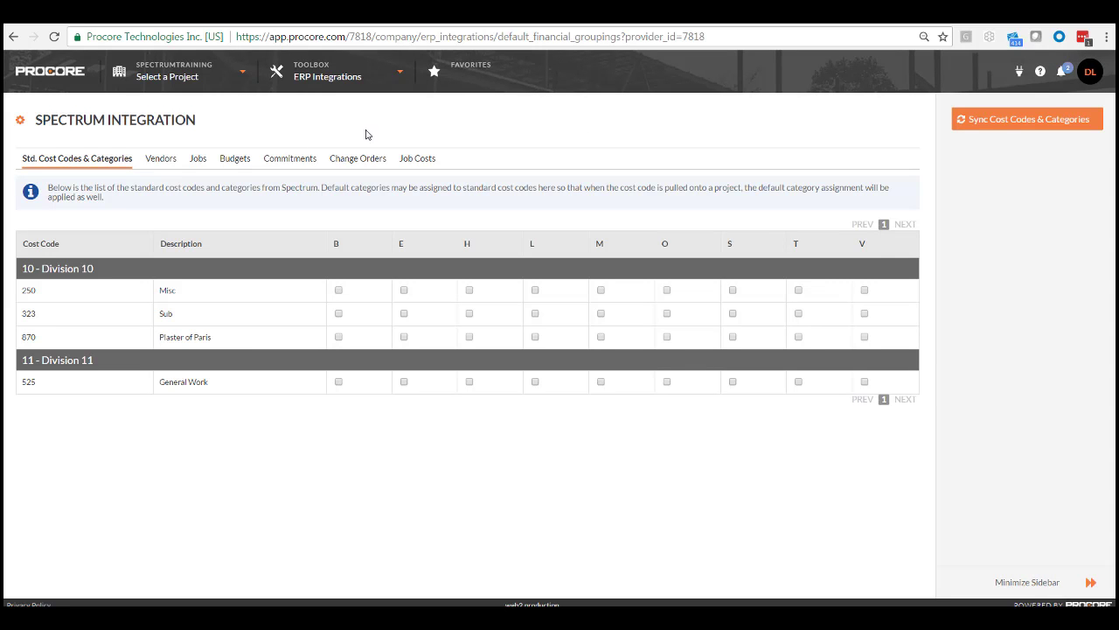
click(207, 166)
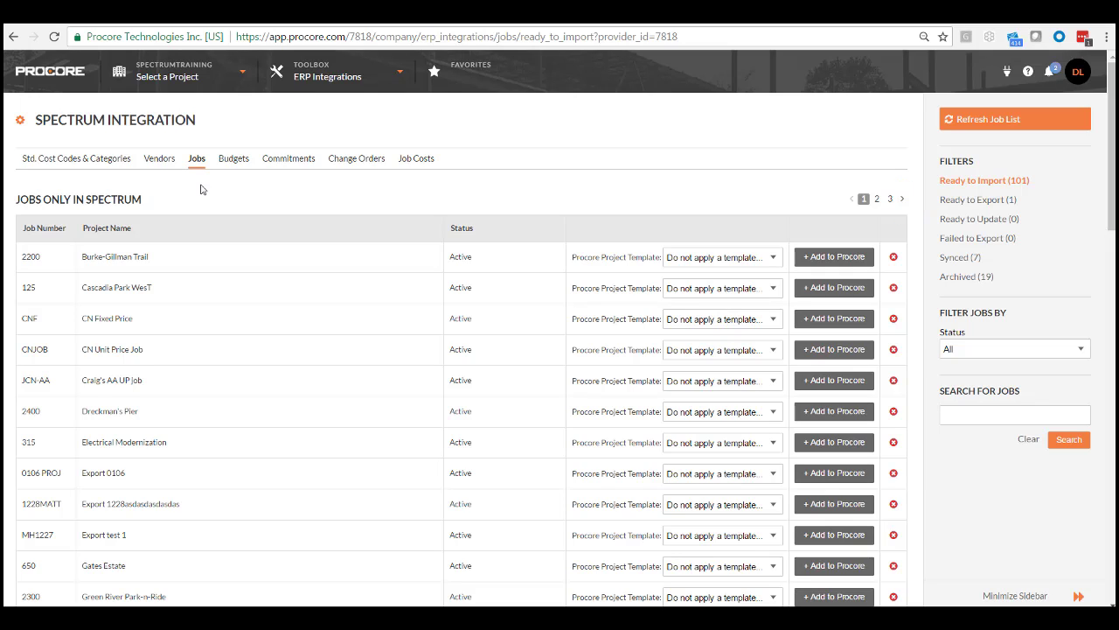
click(966, 200)
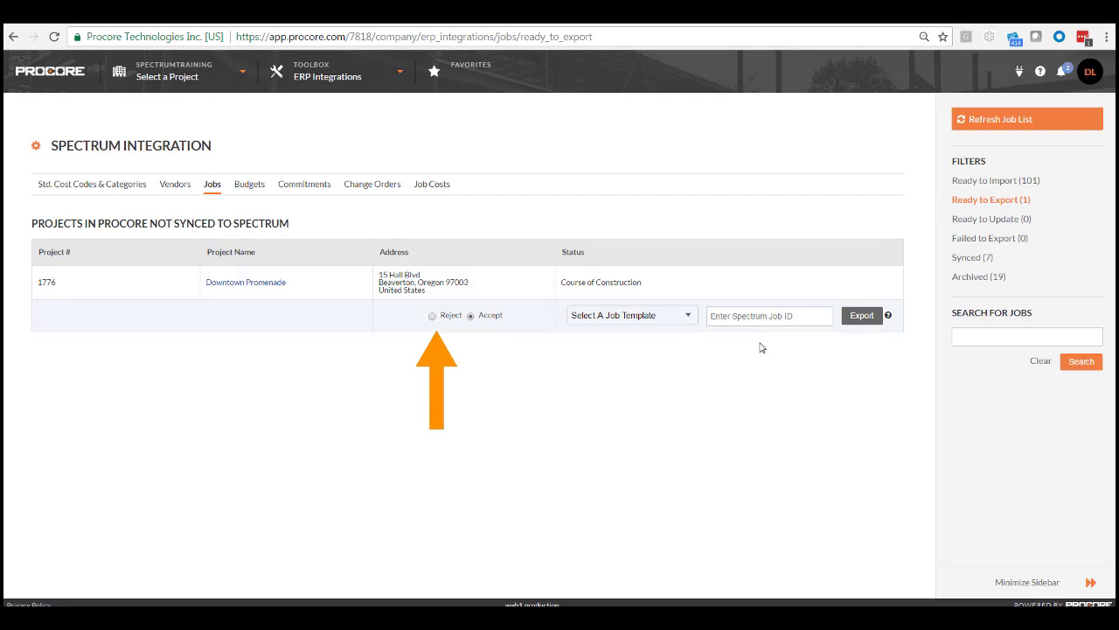
Accept Downtown Promenade for export with the Moda Center Renovation job template and Spectrum Job ID 1776, and export it
click(432, 316)
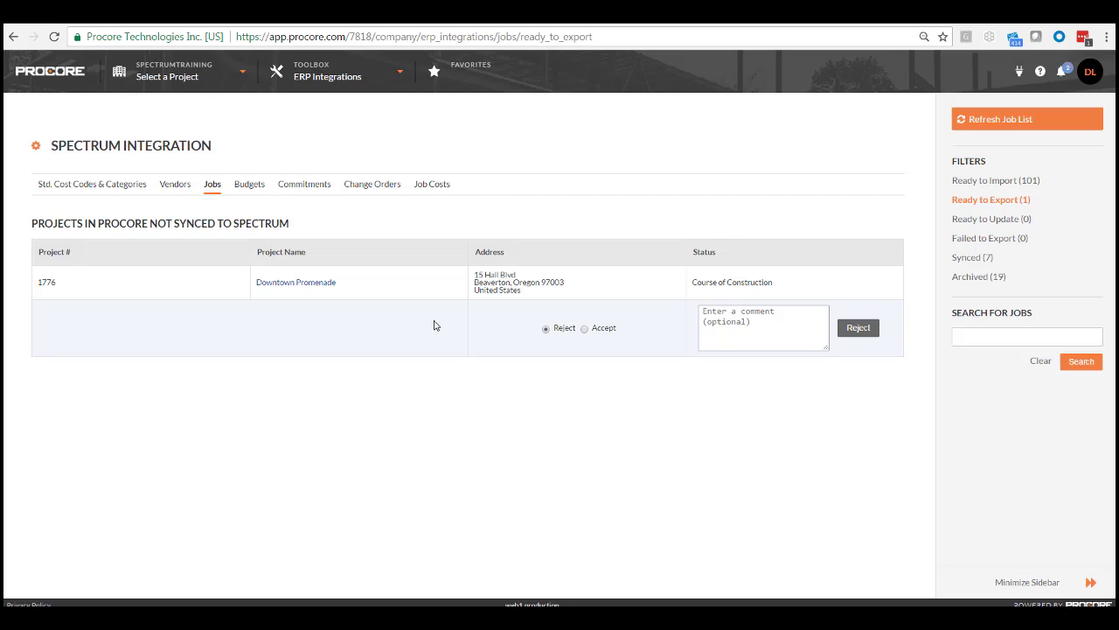
click(585, 330)
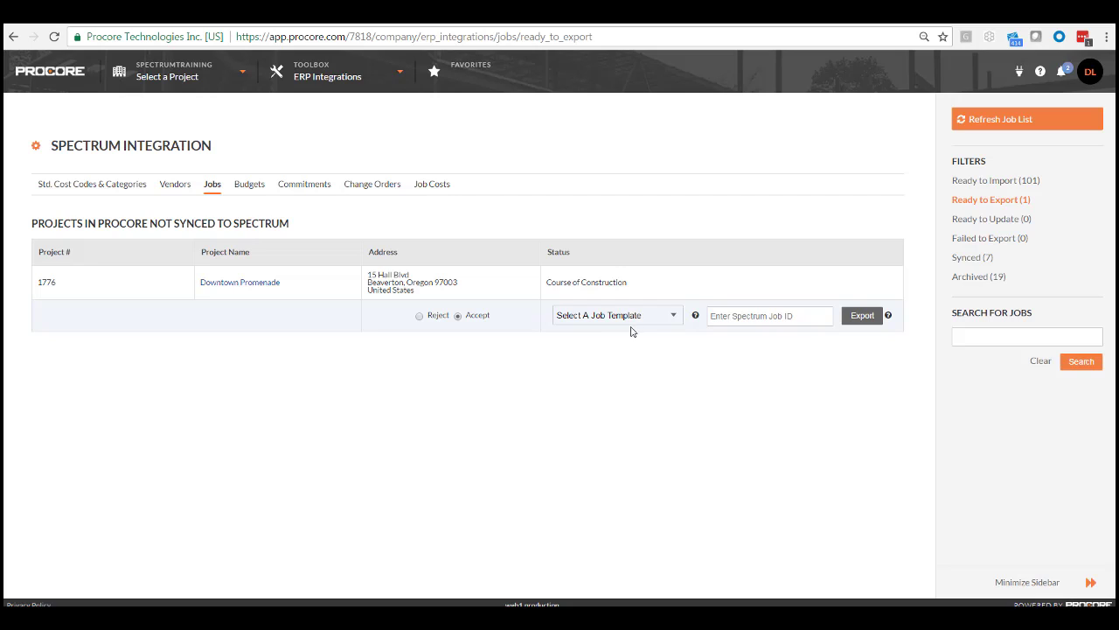
click(673, 318)
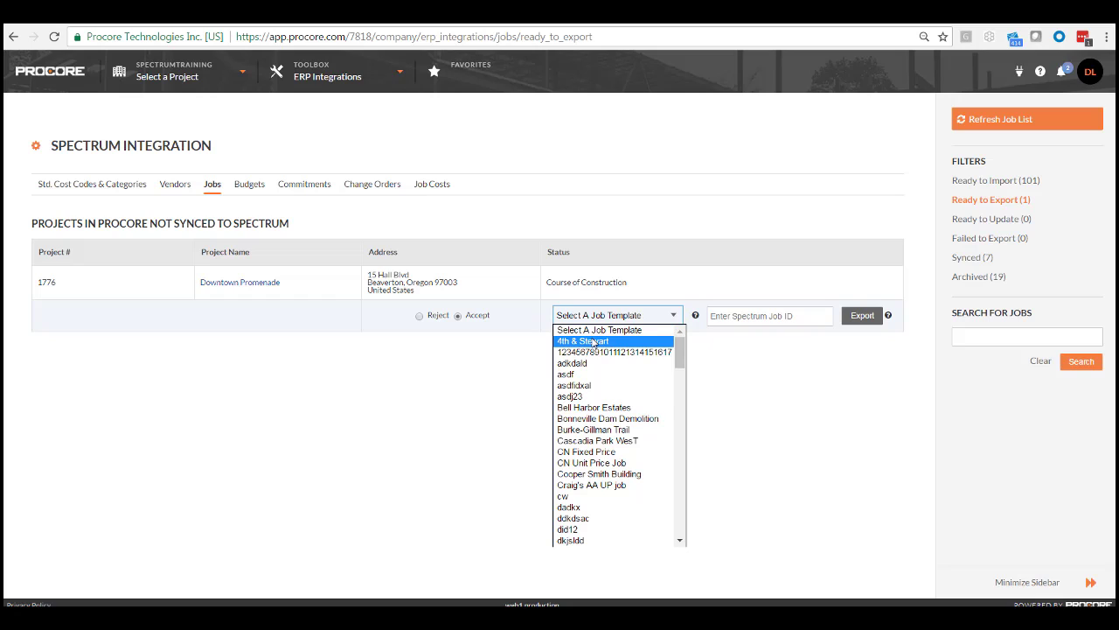
text(mo)
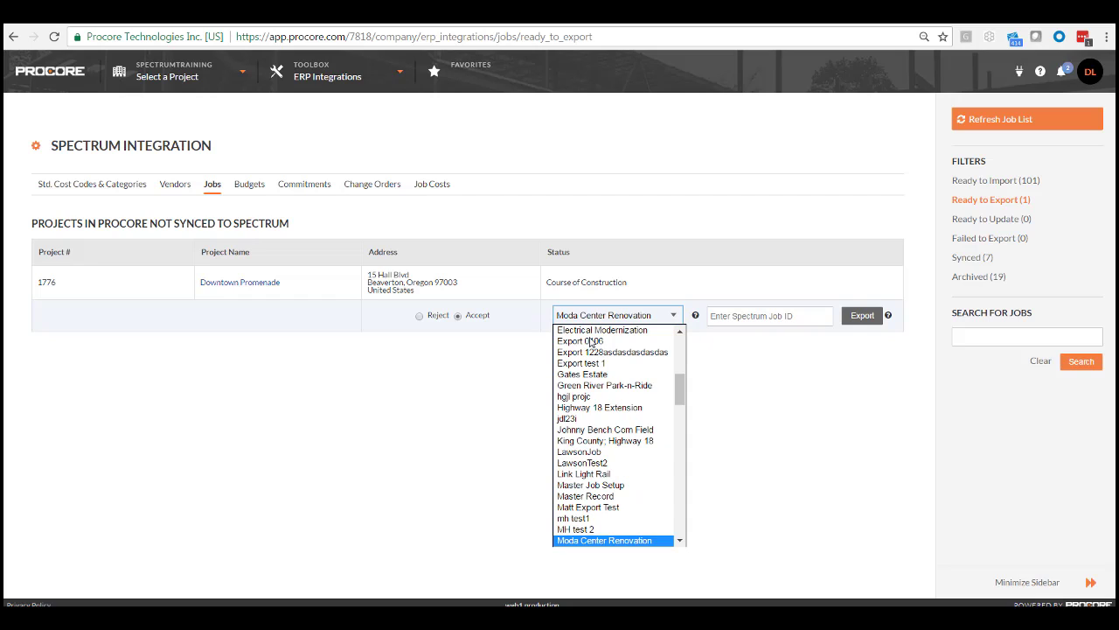
click(611, 540)
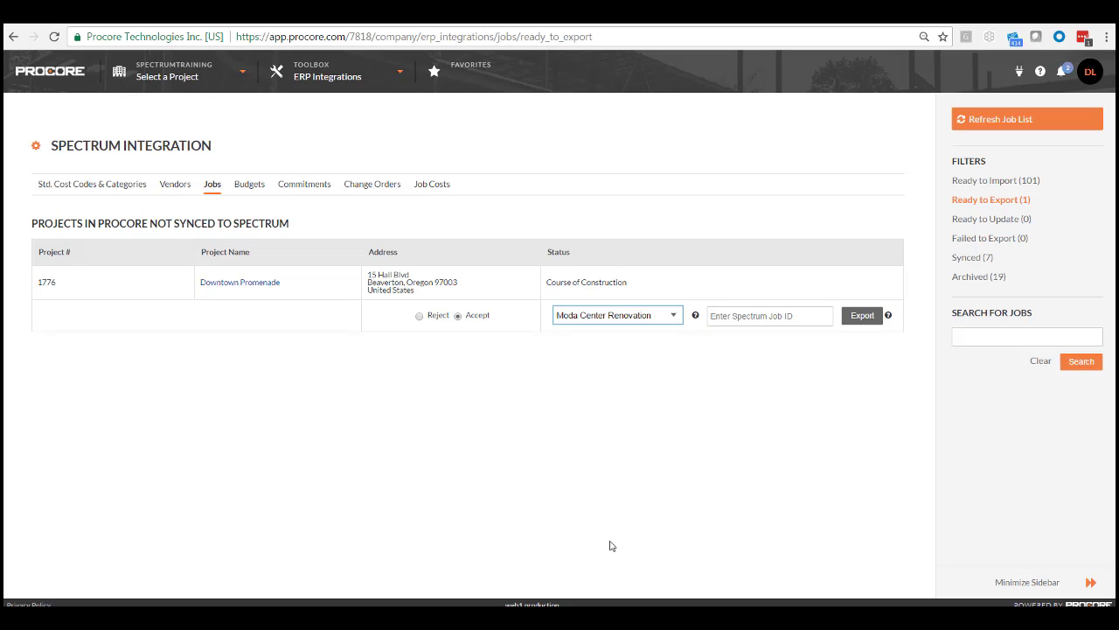
click(741, 316)
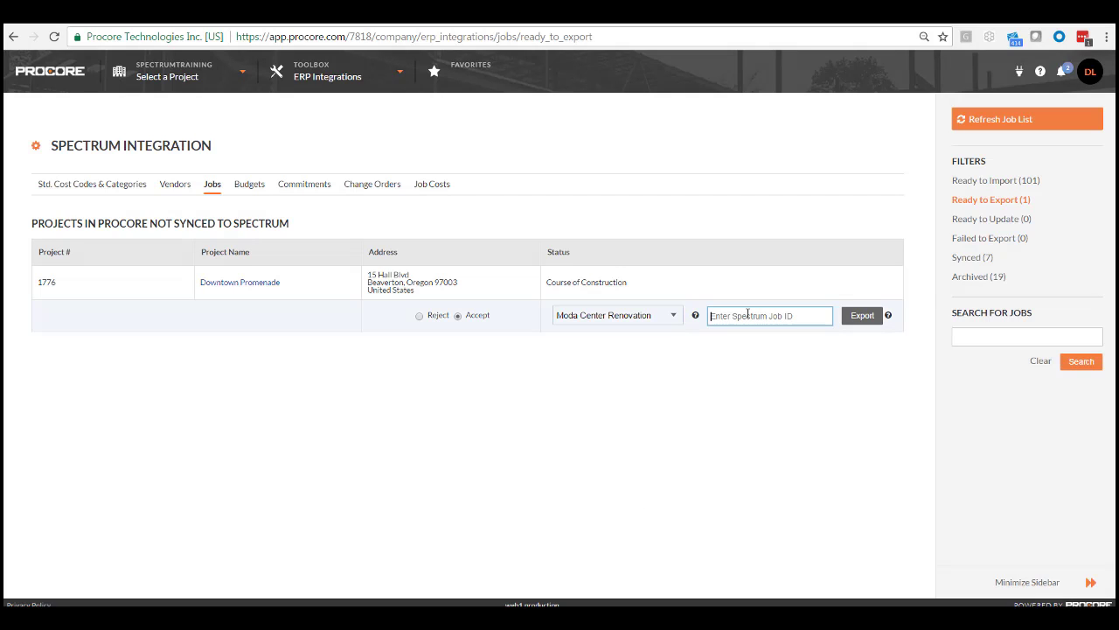
text(1776)
click(862, 315)
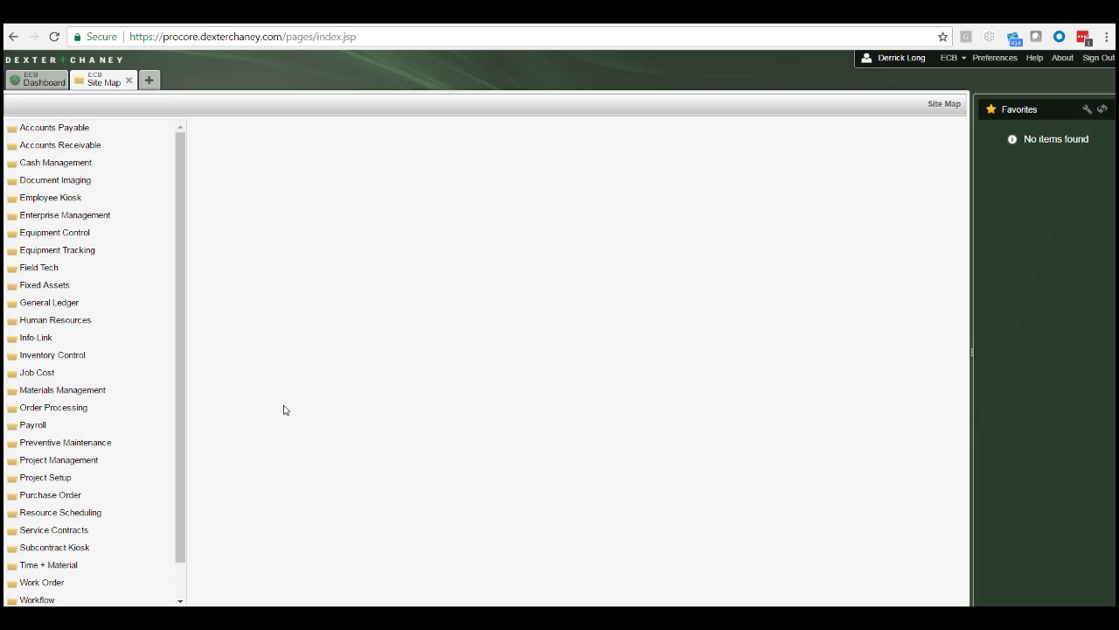
Switch to Spectrum and open the dashboard of job 1776 from the Job Cost jobs search
click(36, 373)
click(216, 238)
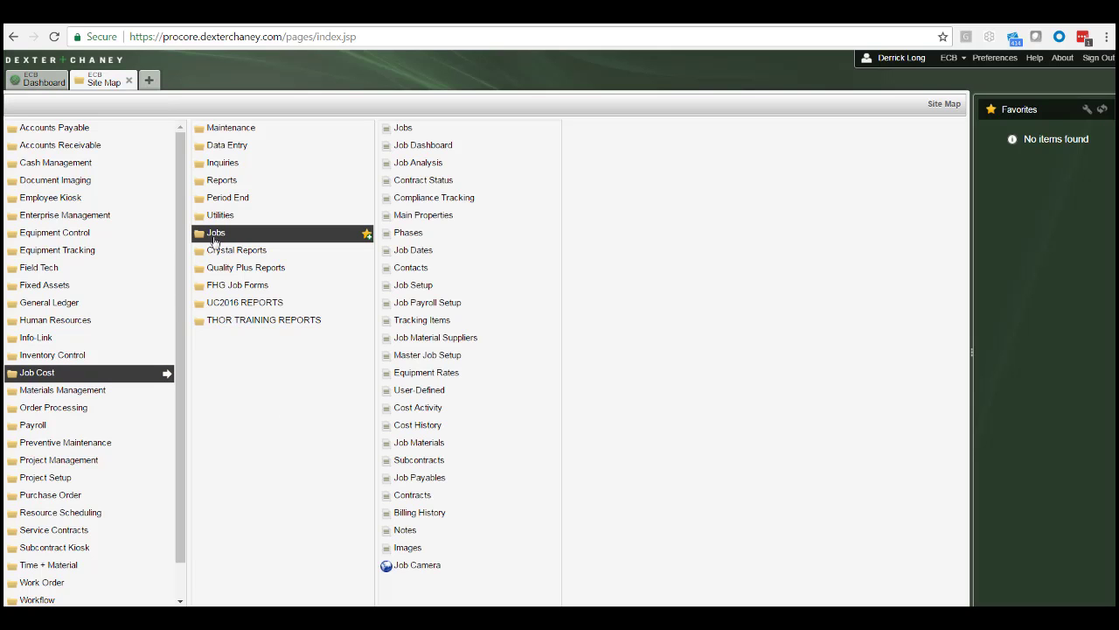
click(404, 129)
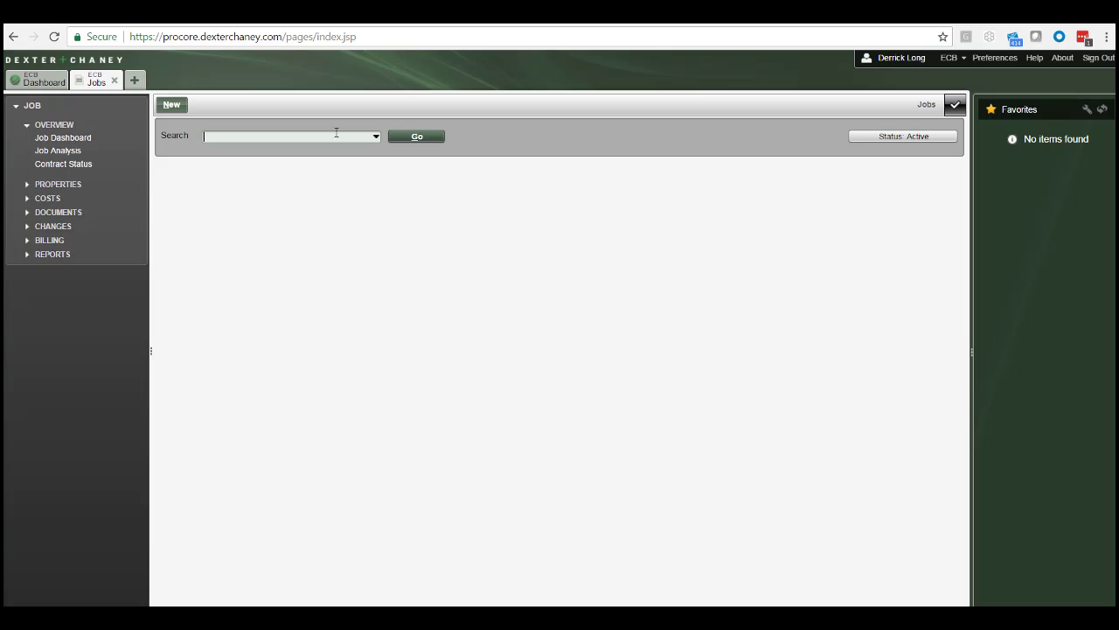
text(1776)
key(Return)
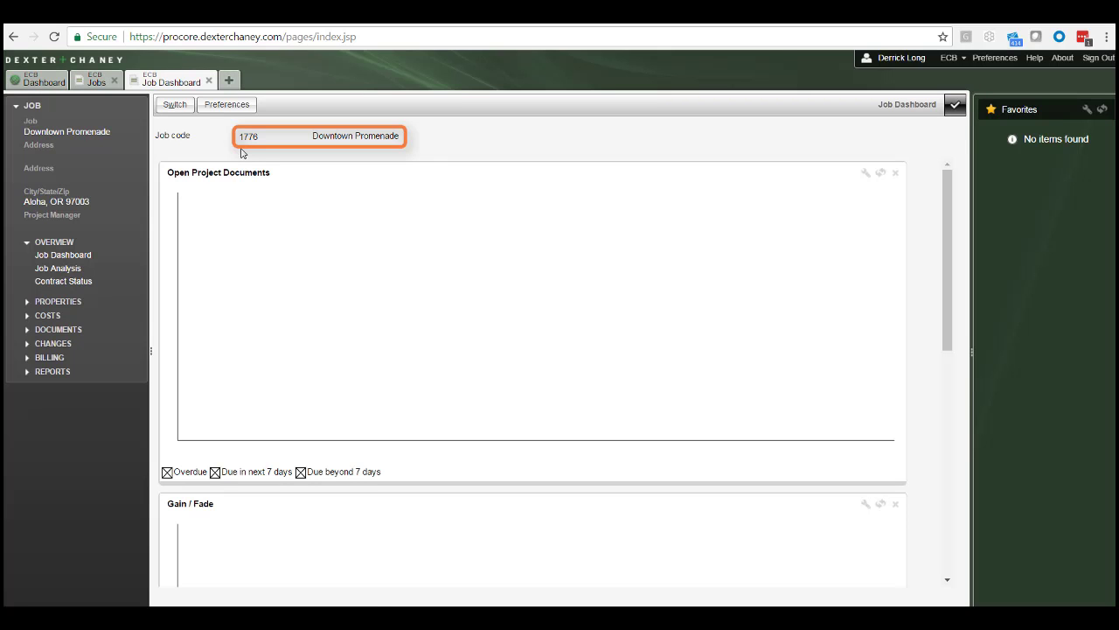